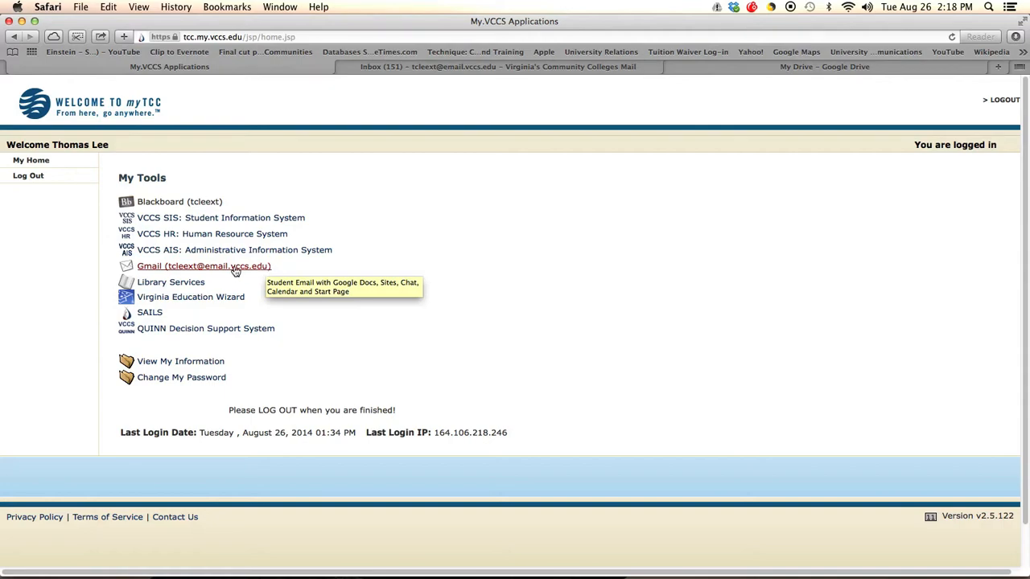
- Switch to the Gmail inbox and look through the full list of available Google apps
{"action": "left_click", "coordinate": [457, 69]}
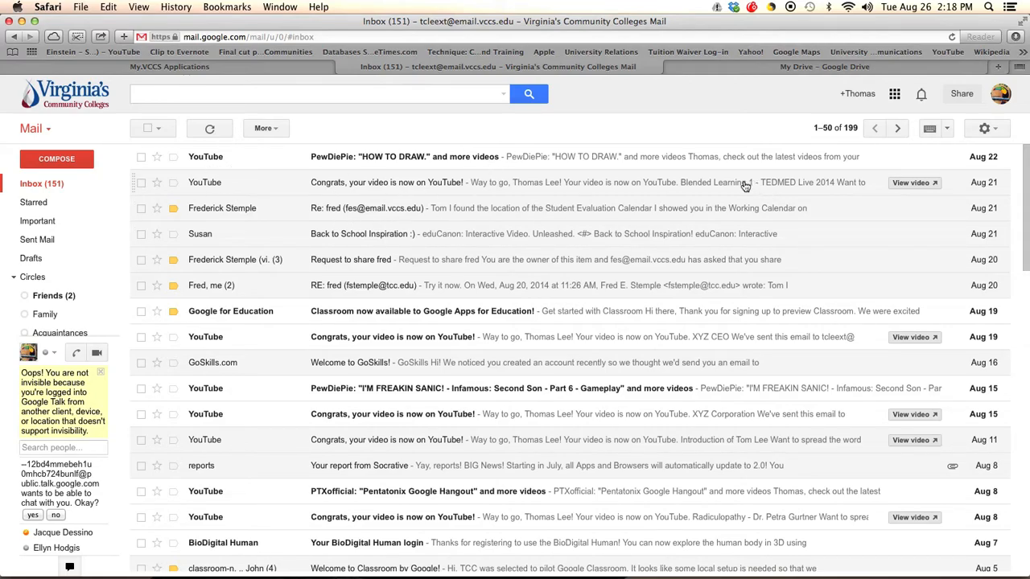
{"action": "left_click", "coordinate": [894, 96]}
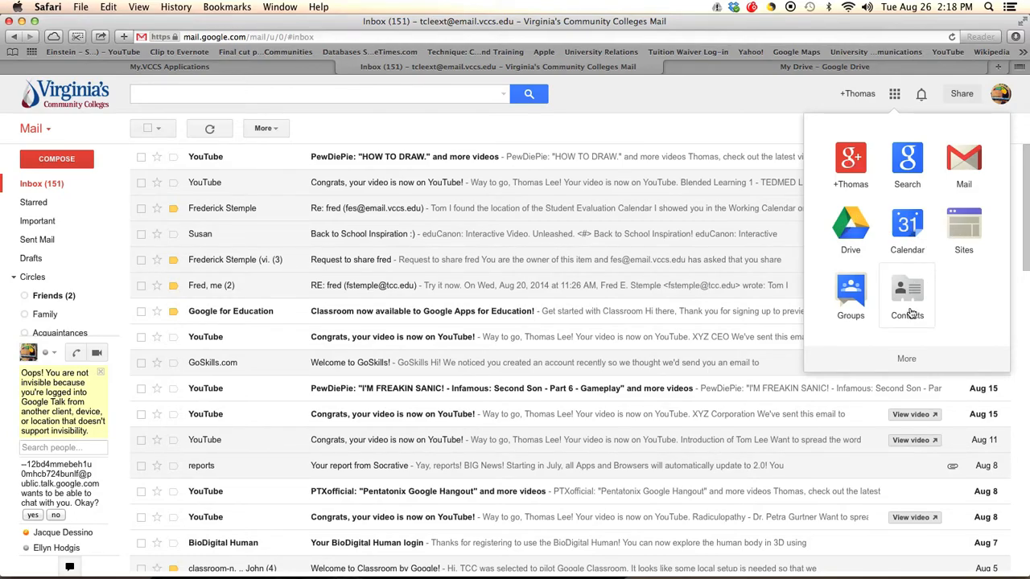
{"action": "left_click", "coordinate": [907, 362]}
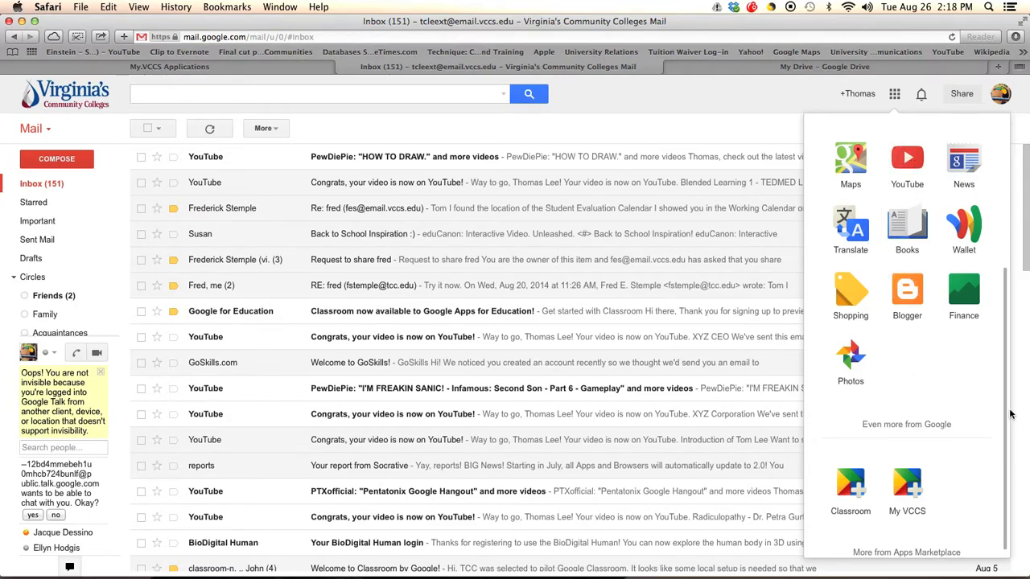
{"action": "scroll", "coordinate": [996, 288], "scroll_direction": "up", "scroll_amount": 5}
{"action": "scroll", "coordinate": [995, 288], "scroll_direction": "up", "scroll_amount": 3}
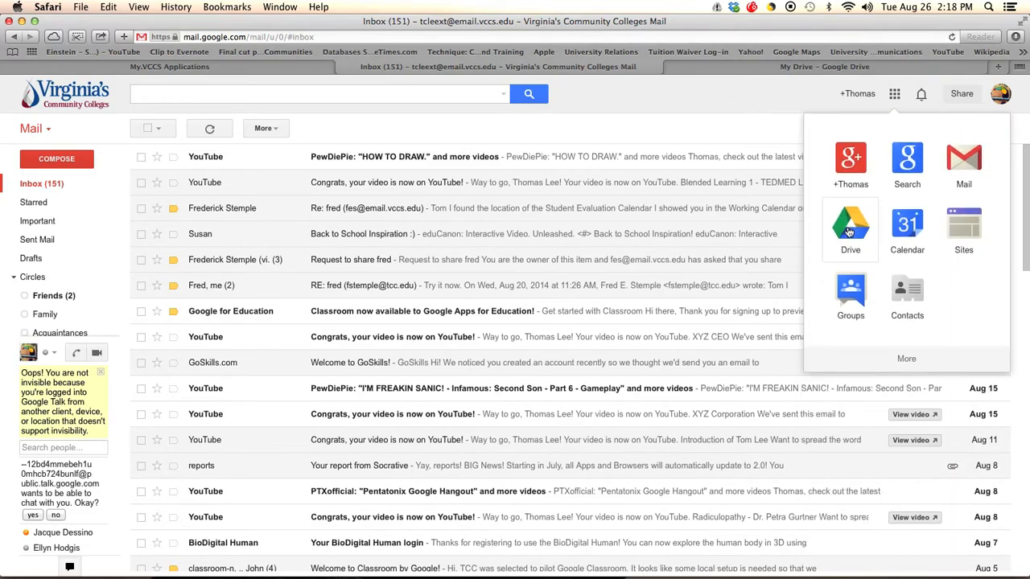
- Switch to Google Drive and look through the folders and files in My Drive
{"action": "left_click", "coordinate": [743, 68]}
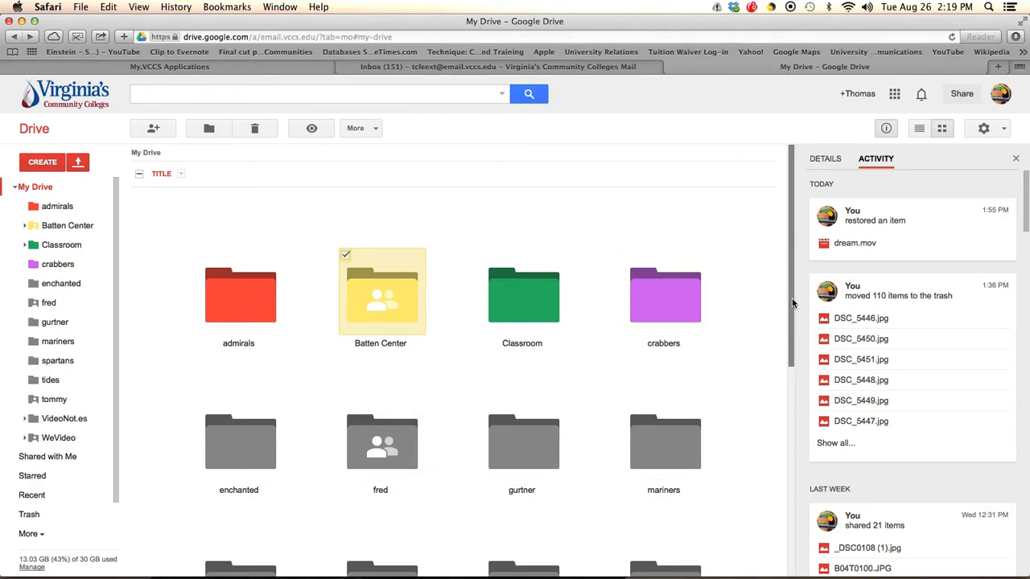
{"action": "scroll", "coordinate": [792, 302], "scroll_direction": "down", "scroll_amount": 10}
{"action": "scroll", "coordinate": [767, 262], "scroll_direction": "up", "scroll_amount": 5}
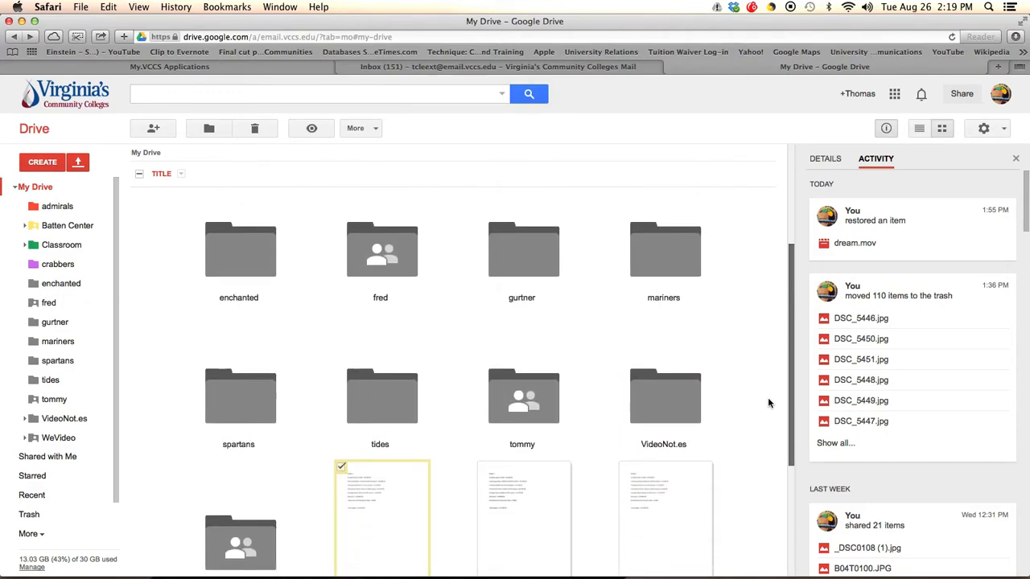
{"action": "scroll", "coordinate": [768, 403], "scroll_direction": "up", "scroll_amount": 5}
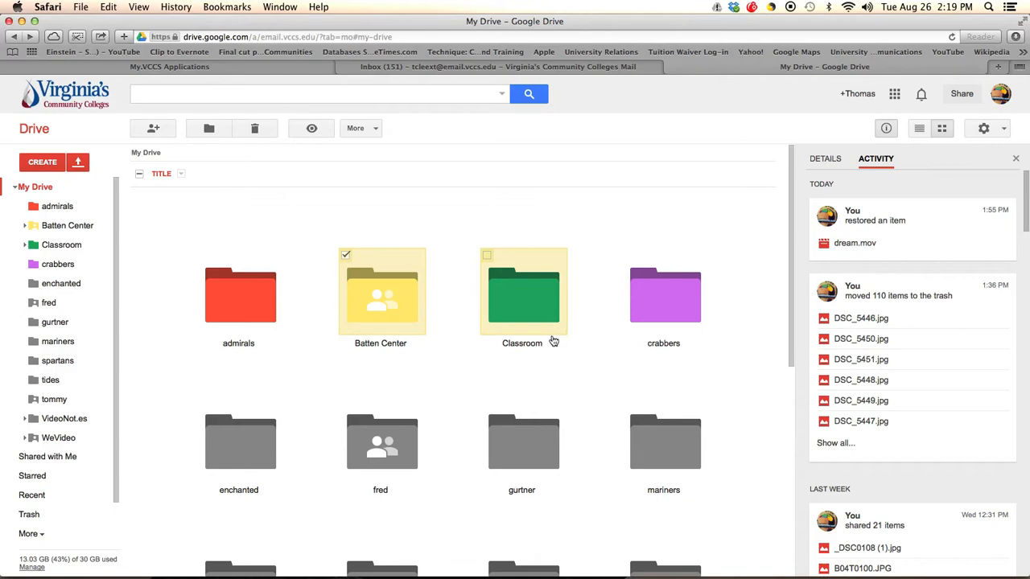
- Upload the file Document9 from the computer's Documents folder to My Drive
{"action": "left_click", "coordinate": [78, 164]}
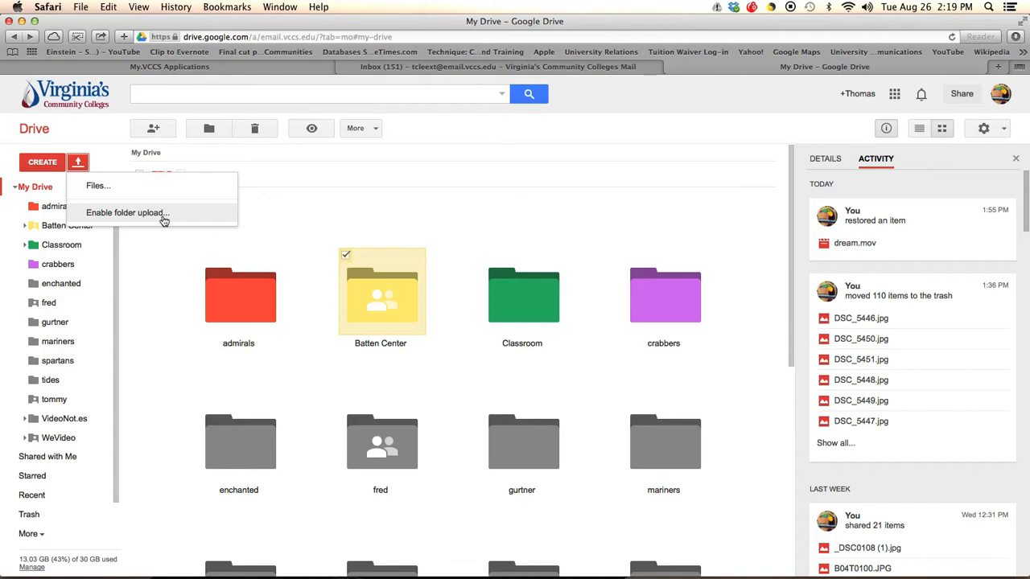
{"action": "left_click", "coordinate": [103, 192]}
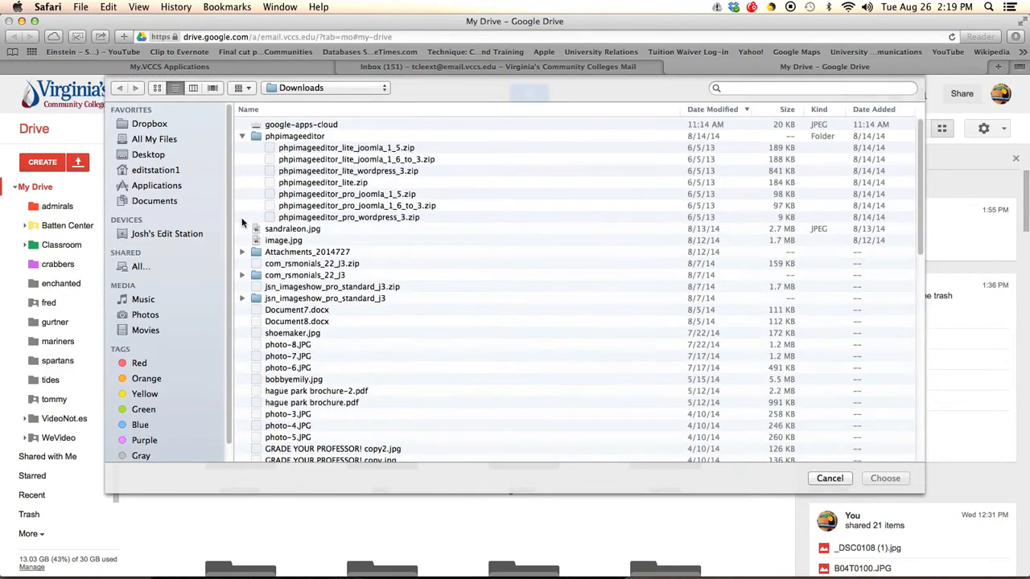
{"action": "left_click", "coordinate": [151, 202]}
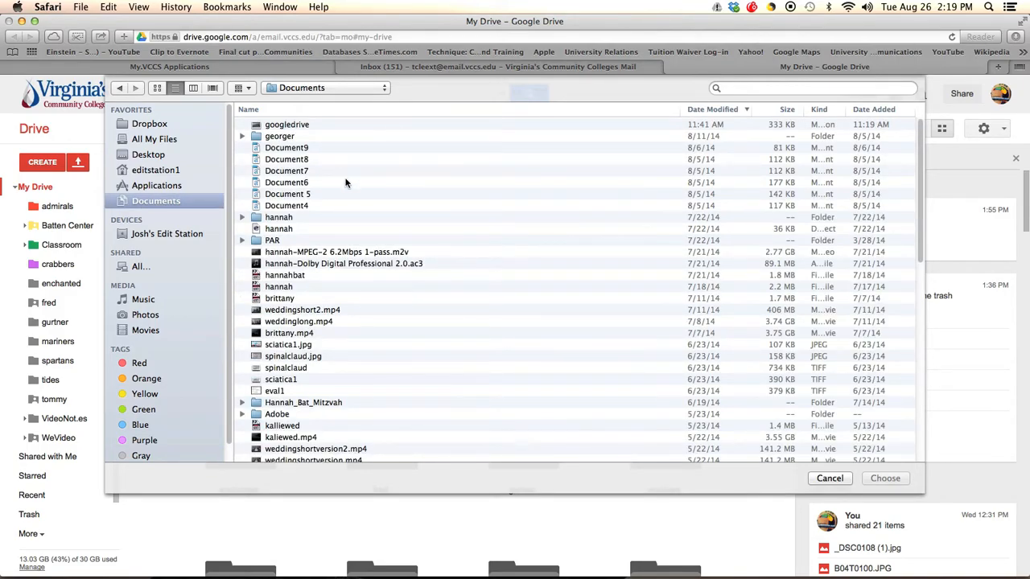
{"action": "left_click", "coordinate": [290, 150]}
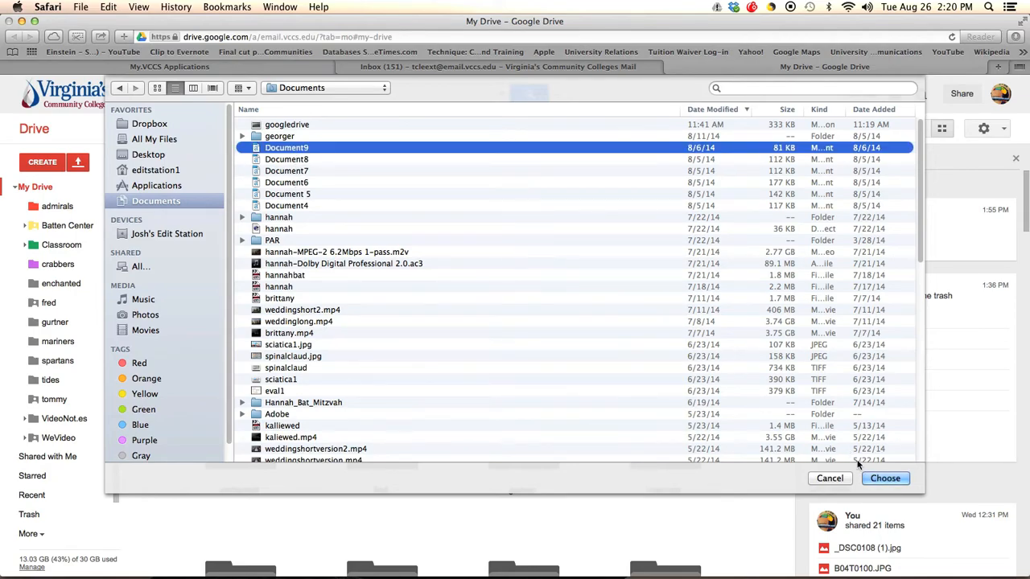
{"action": "left_click", "coordinate": [885, 479]}
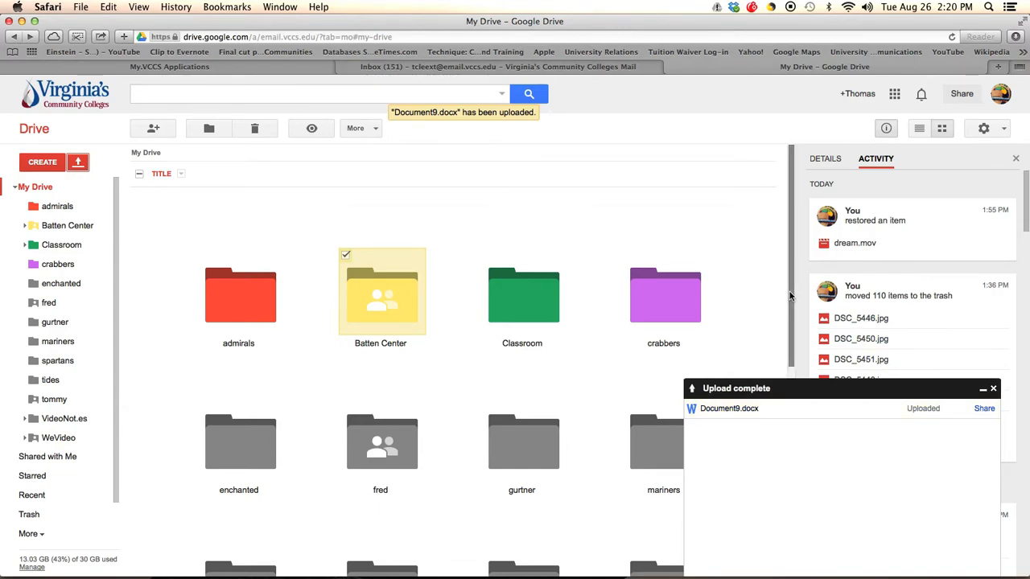
- Locate the uploaded Document9.docx among the My Drive items and dismiss the upload status window
{"action": "scroll", "coordinate": [778, 411], "scroll_direction": "down", "scroll_amount": 8}
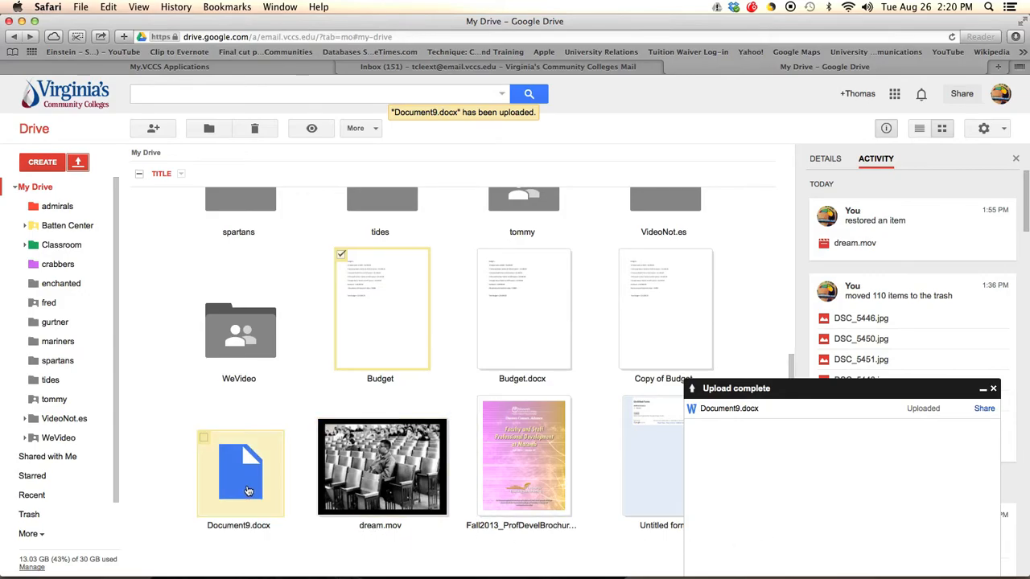
{"action": "scroll", "coordinate": [777, 233], "scroll_direction": "up", "scroll_amount": 5}
{"action": "scroll", "coordinate": [777, 233], "scroll_direction": "up", "scroll_amount": 1}
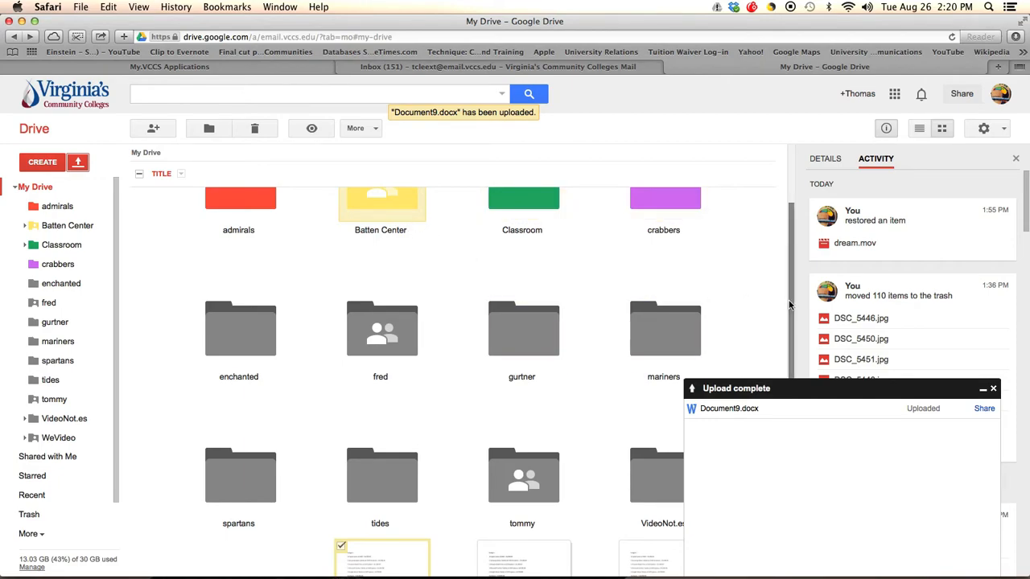
{"action": "scroll", "coordinate": [791, 322], "scroll_direction": "up", "scroll_amount": 1}
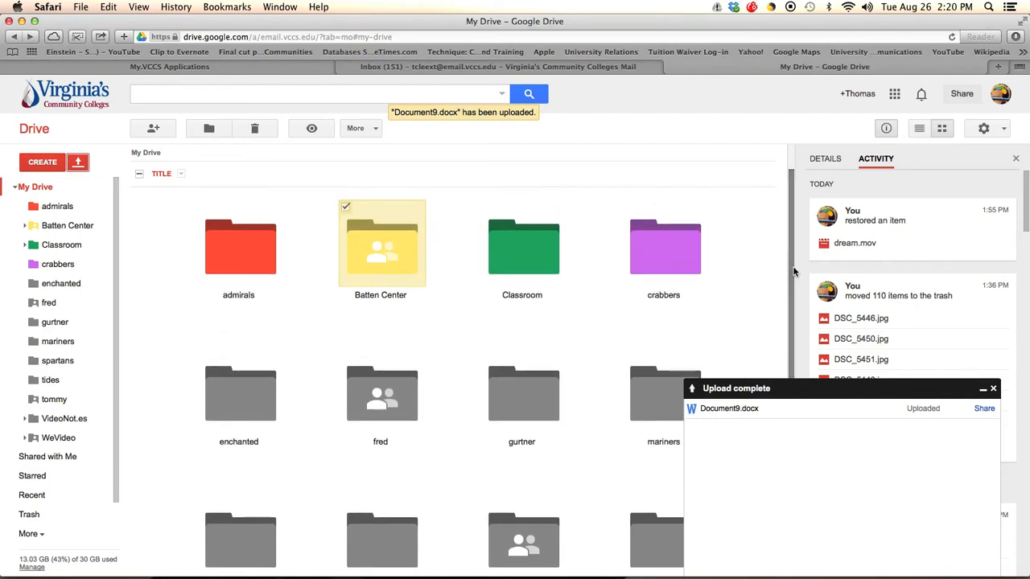
{"action": "left_click", "coordinate": [987, 394]}
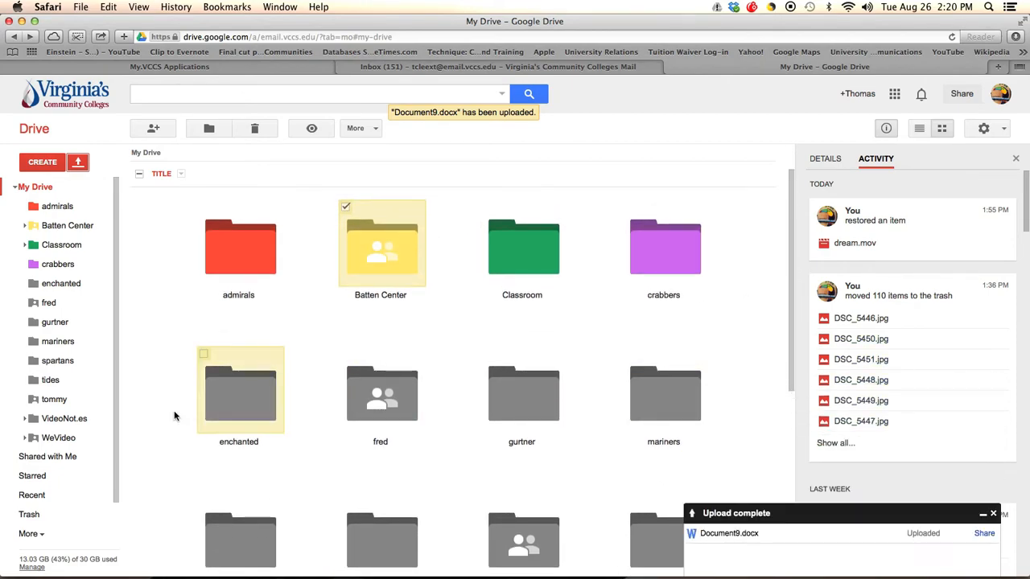
- Change the color of the "enchanted" folder to Bubble gum pink
{"action": "right_click", "coordinate": [239, 402]}
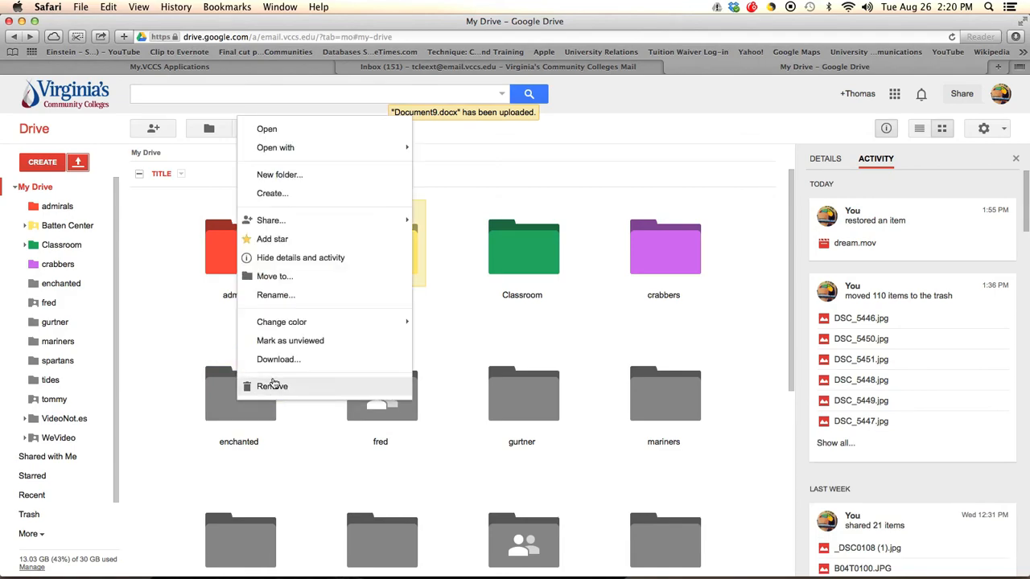
{"action": "mouse_move", "coordinate": [292, 326]}
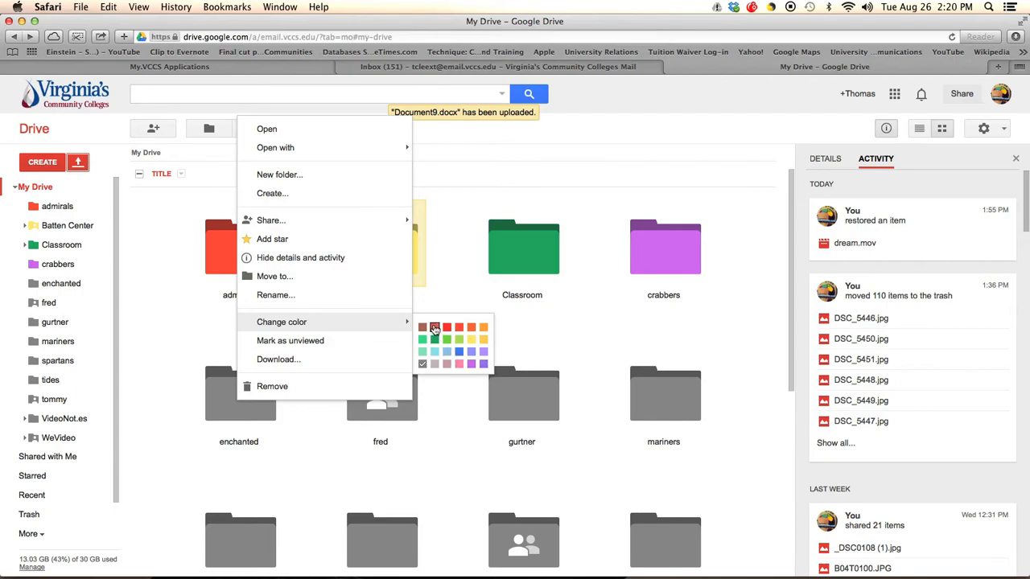
{"action": "left_click", "coordinate": [459, 365]}
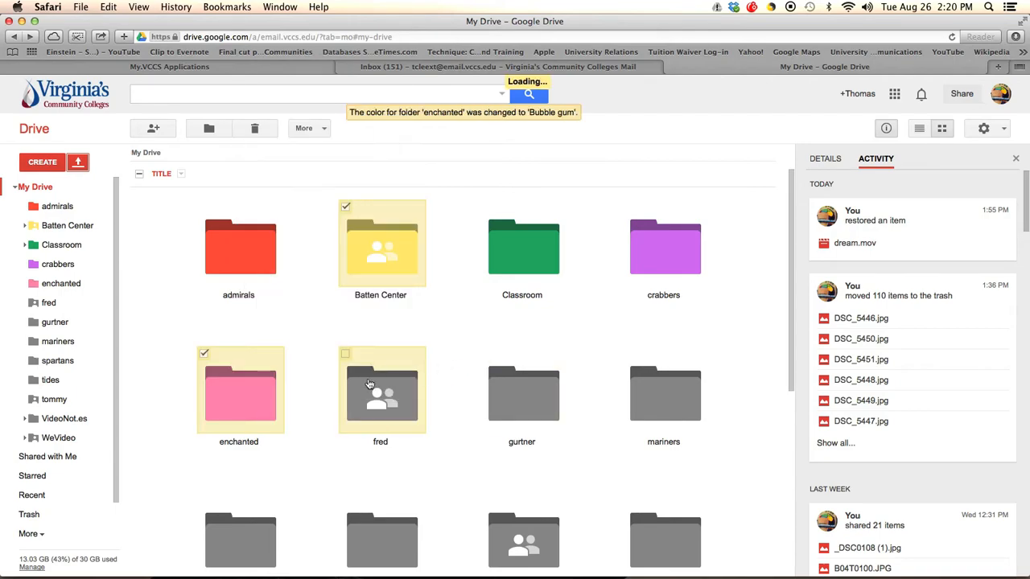
- Open the sharing settings of the "enchanted" folder and review the permission choices for invited people
{"action": "right_click", "coordinate": [253, 392]}
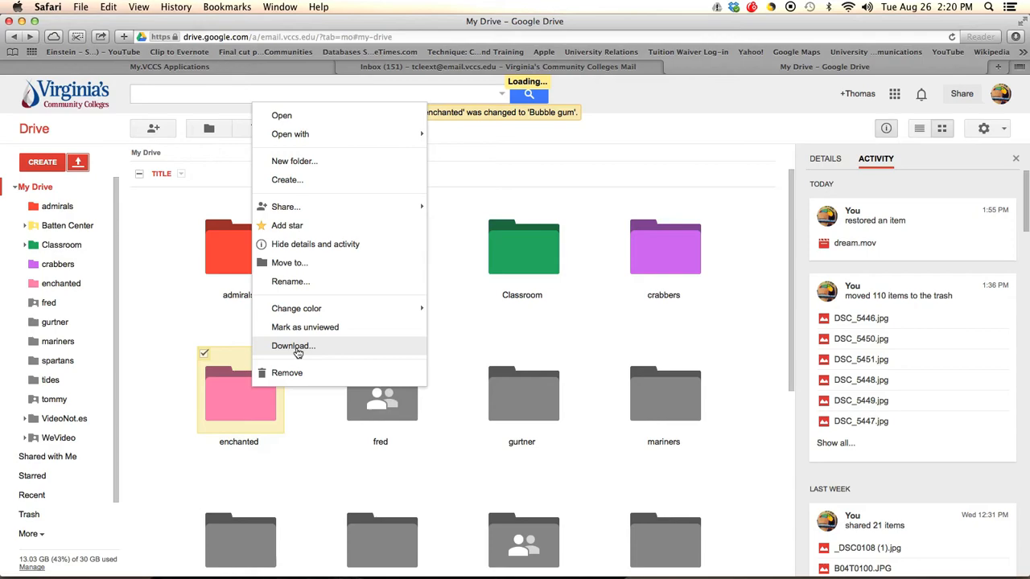
{"action": "mouse_move", "coordinate": [282, 208]}
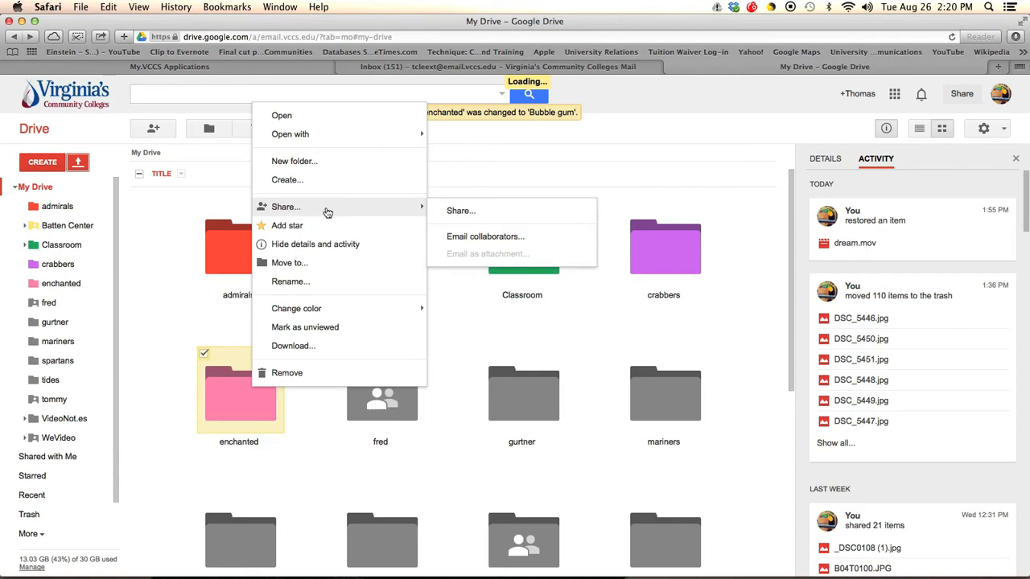
{"action": "left_click", "coordinate": [460, 211]}
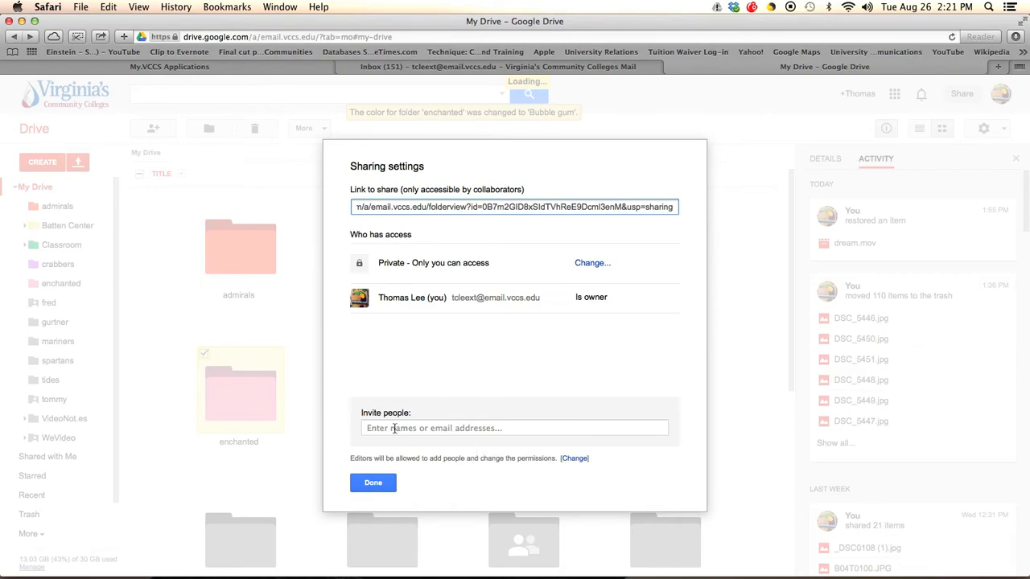
{"action": "left_click", "coordinate": [394, 428]}
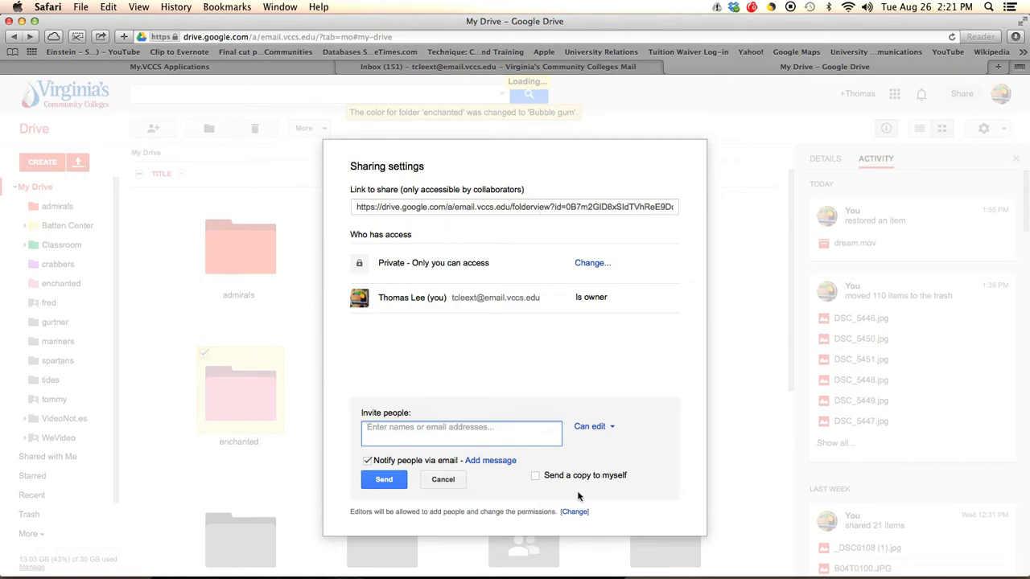
{"action": "left_click", "coordinate": [614, 429]}
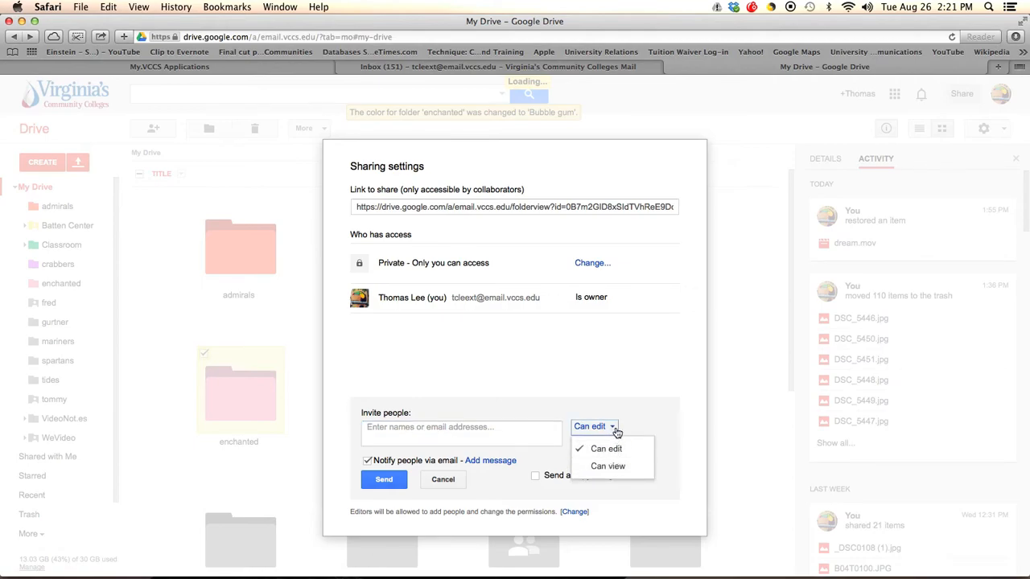
{"action": "left_click", "coordinate": [616, 431]}
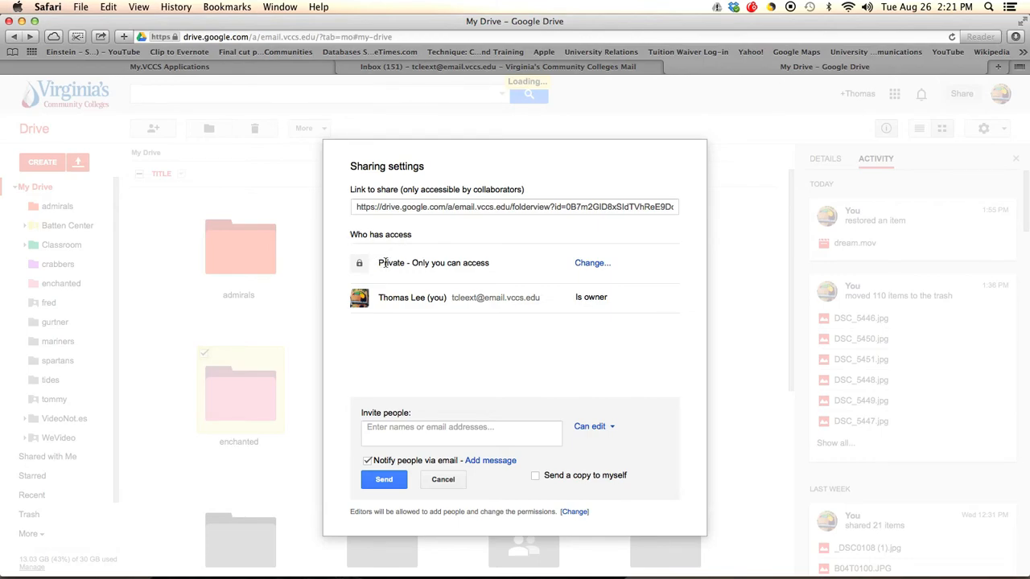
- Set the folder's link sharing to "Anyone with the link" with "Can view" access and save it
{"action": "left_click", "coordinate": [592, 263]}
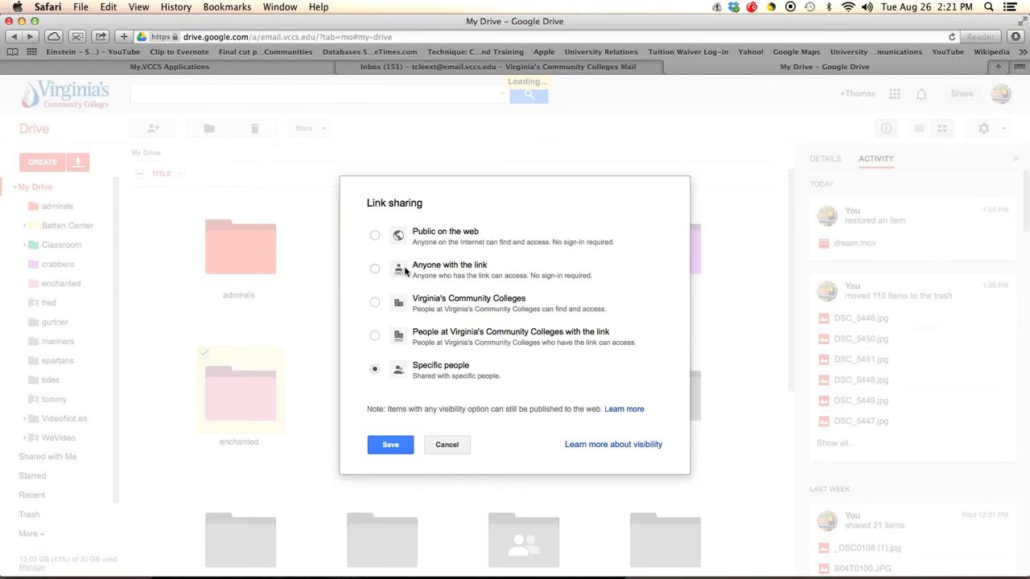
{"action": "left_click", "coordinate": [375, 269]}
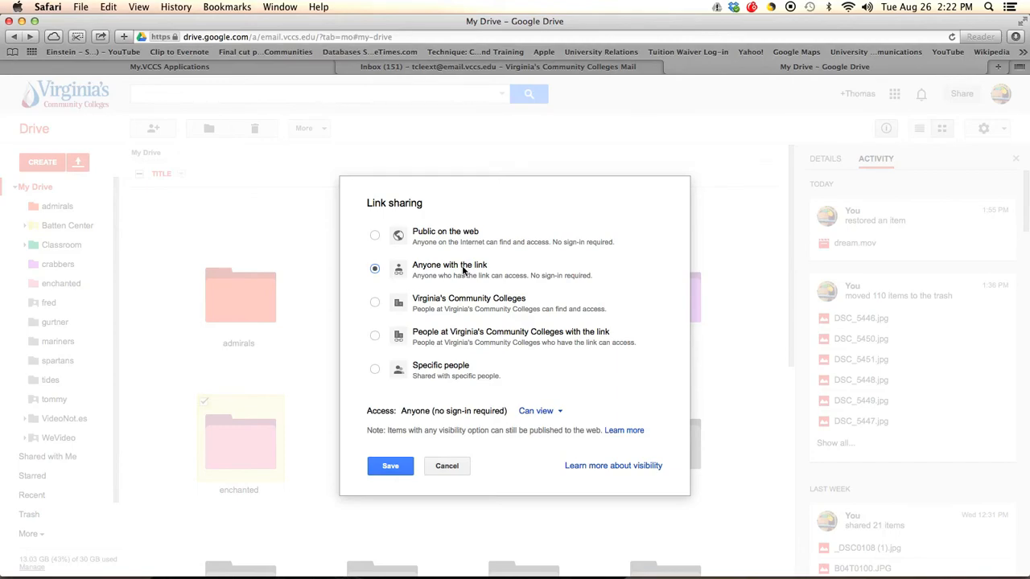
{"action": "left_click", "coordinate": [378, 304]}
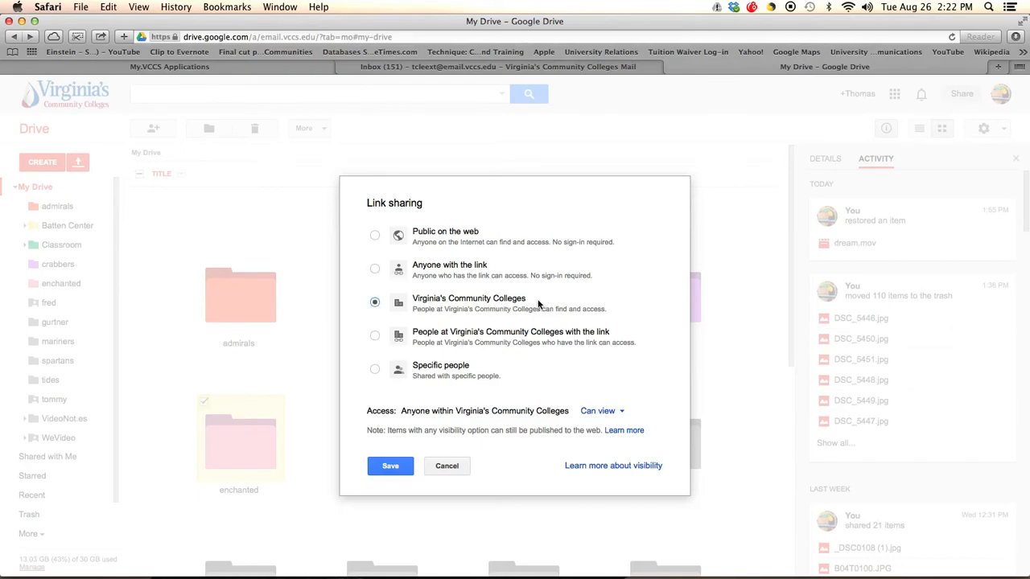
{"action": "left_click", "coordinate": [375, 370]}
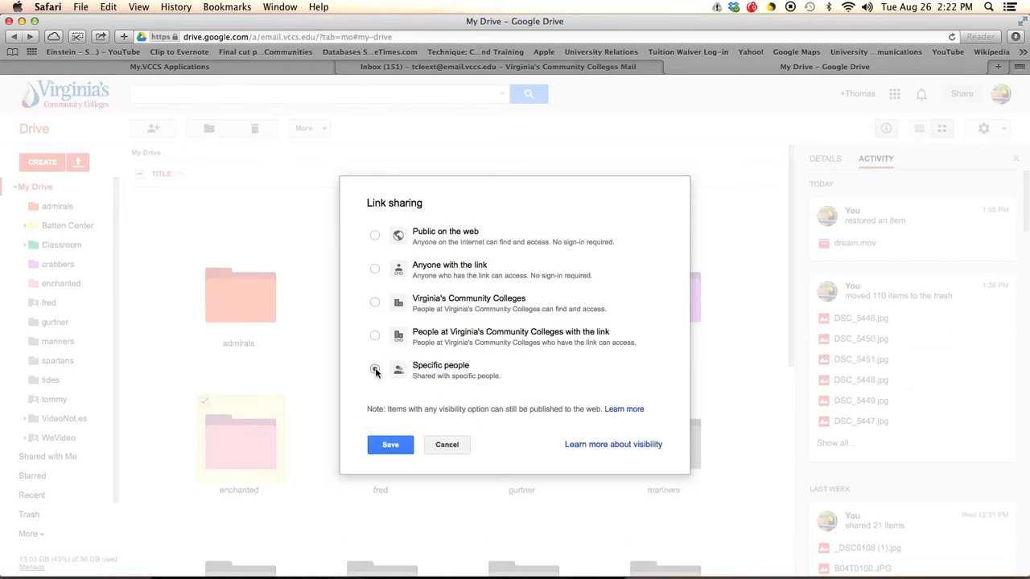
{"action": "left_click", "coordinate": [375, 270]}
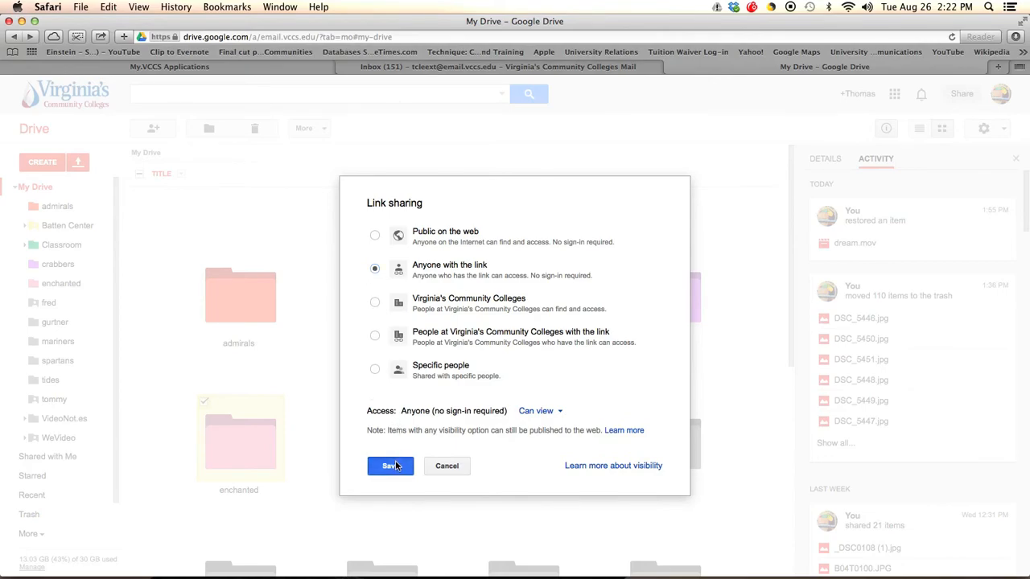
{"action": "left_click", "coordinate": [391, 466]}
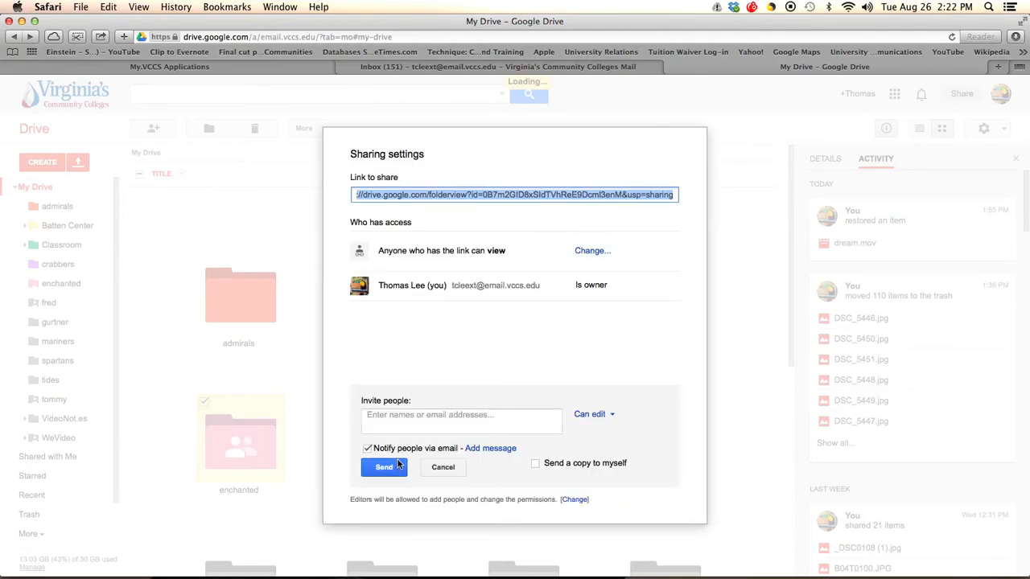
- Cancel the blank invitation after opening its personal message field, and finish the folder's sharing settings
{"action": "left_click", "coordinate": [402, 423]}
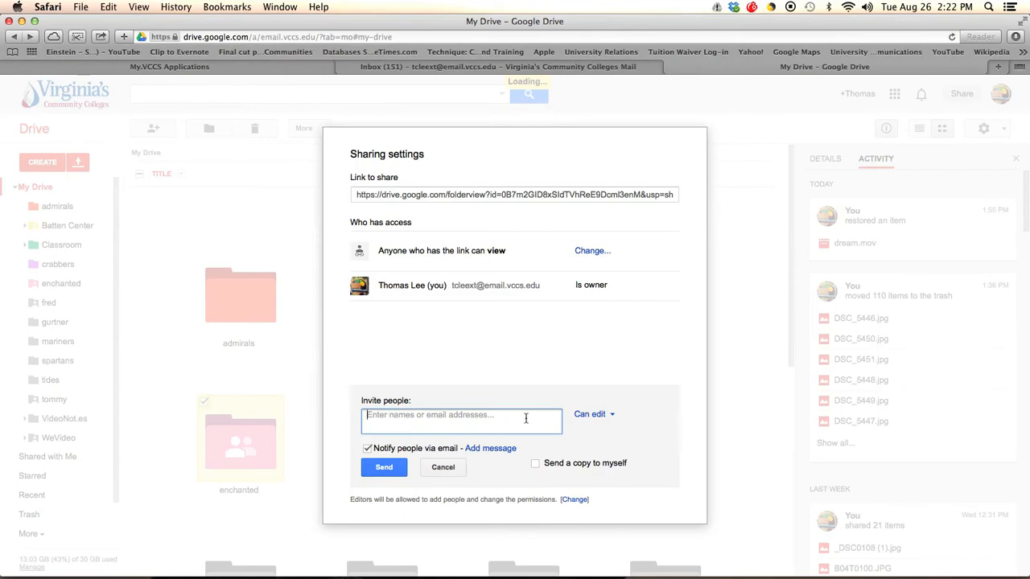
{"action": "left_click", "coordinate": [481, 448]}
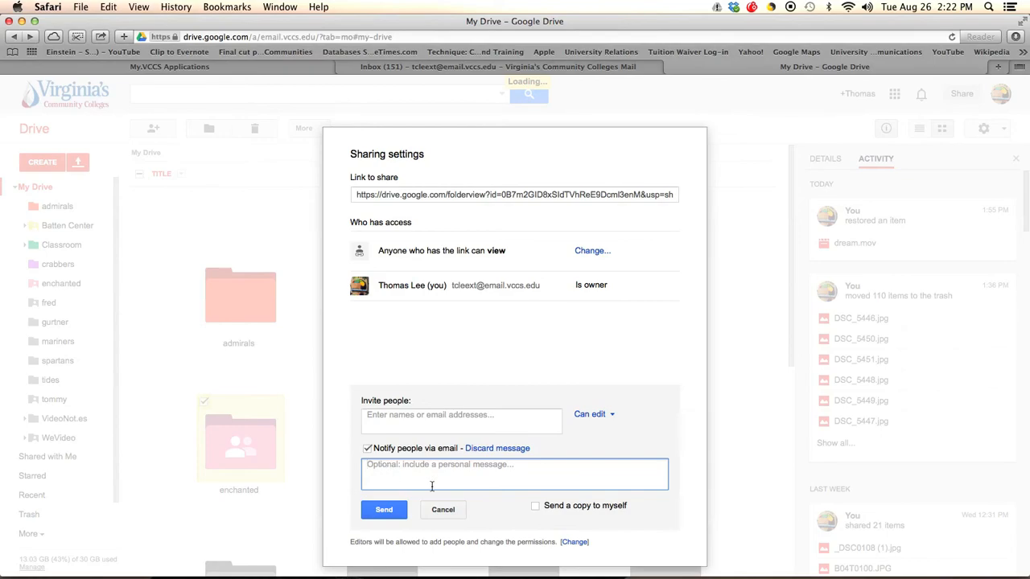
{"action": "left_click", "coordinate": [443, 510]}
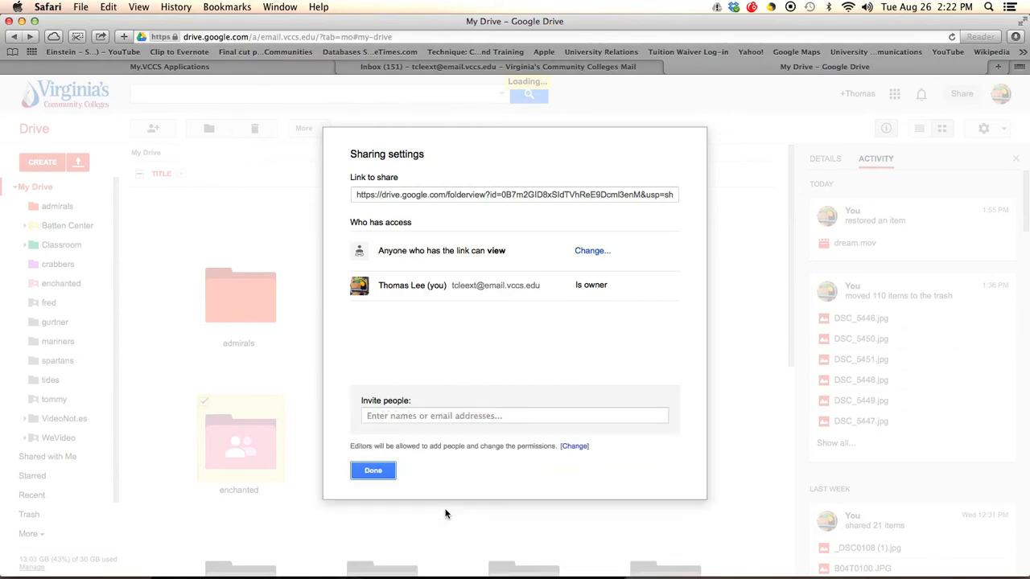
{"action": "left_click", "coordinate": [383, 471]}
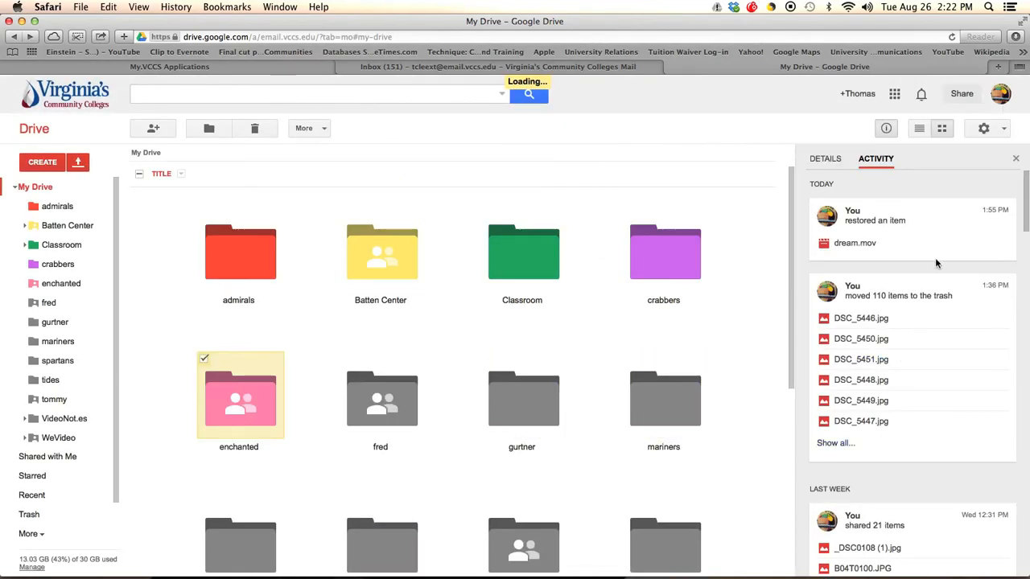
- Look through the recent Drive activity and open the "Budget" document from My Drive
{"action": "scroll", "coordinate": [1026, 225], "scroll_direction": "down", "scroll_amount": 5}
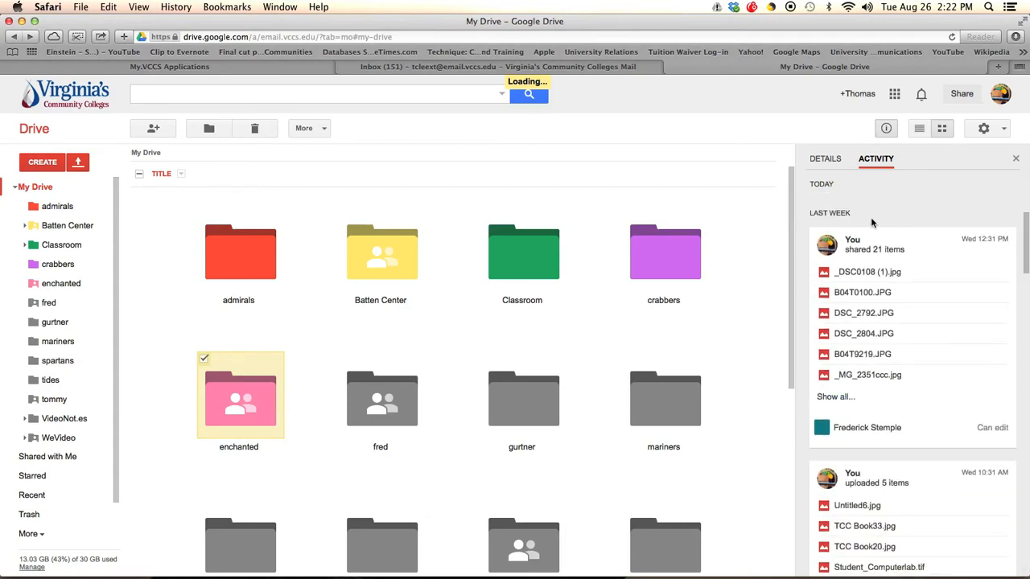
{"action": "left_click_drag", "start_coordinate": [791, 262], "coordinate": [776, 409]}
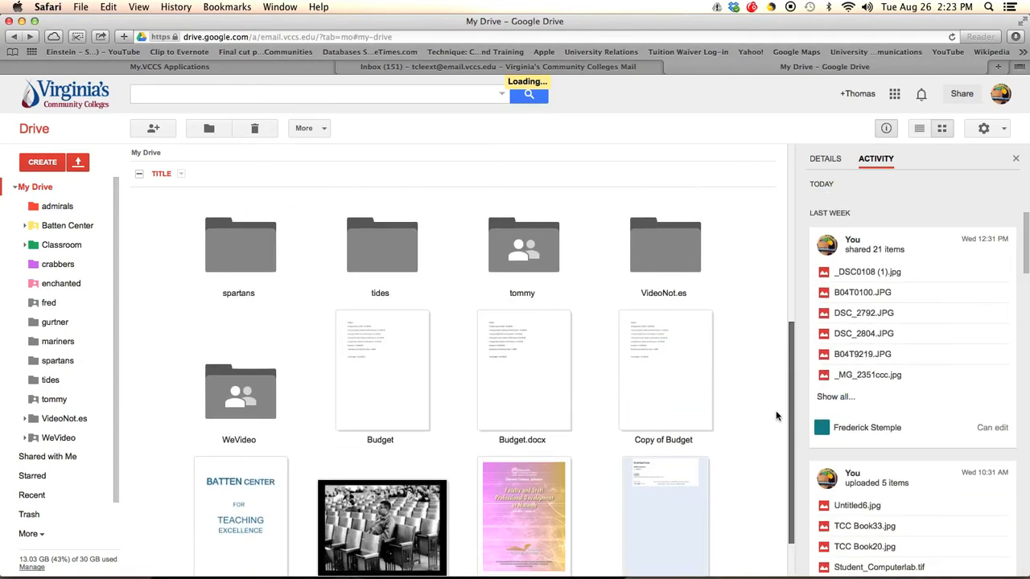
{"action": "scroll", "coordinate": [777, 420], "scroll_direction": "down", "scroll_amount": 2}
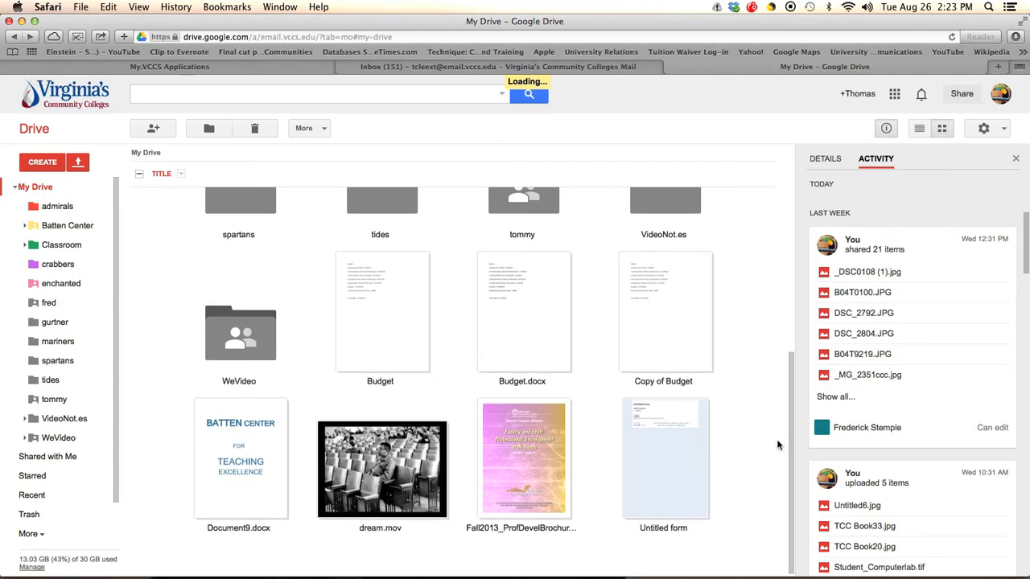
{"action": "left_click", "coordinate": [395, 315]}
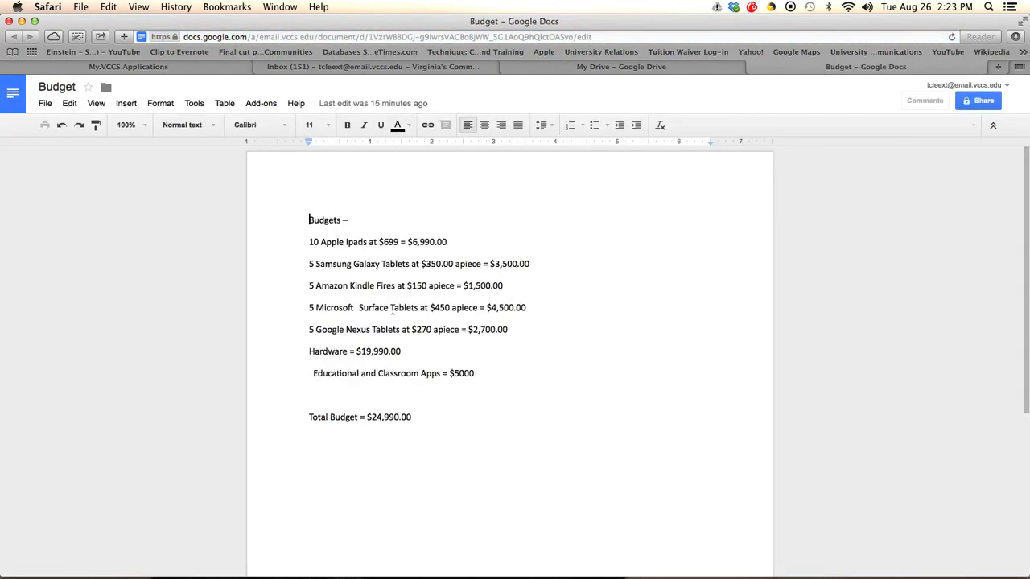
- Compare the two August 19, 5:38 PM versions in the document's revision history and return to My Drive
{"action": "left_click", "coordinate": [47, 105]}
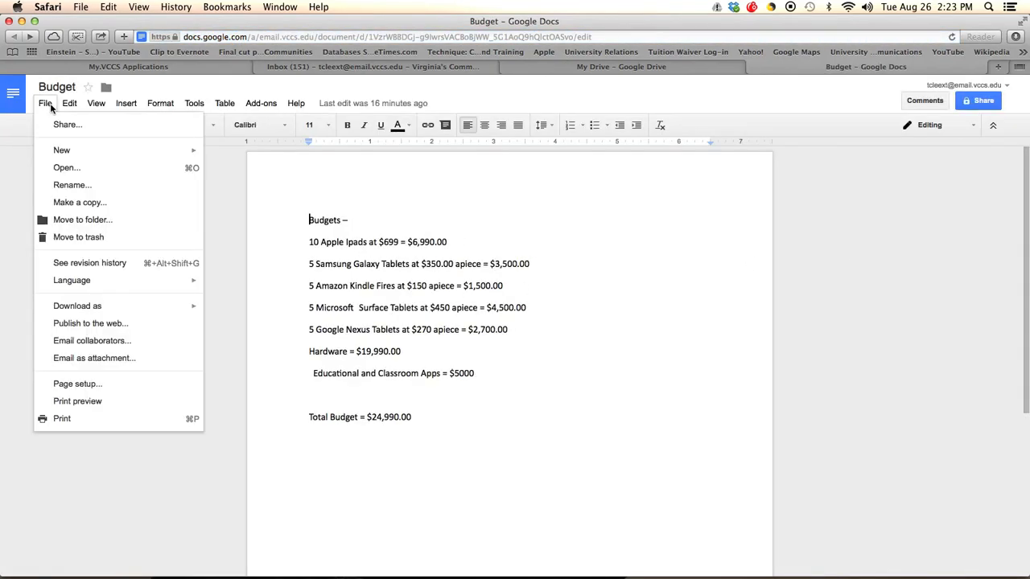
{"action": "left_click", "coordinate": [85, 262]}
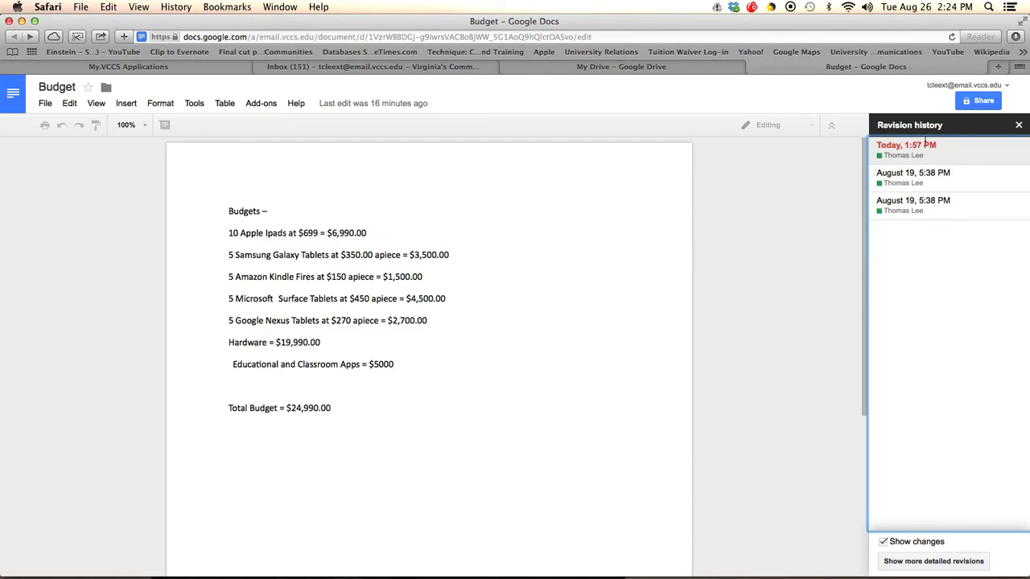
{"action": "left_click", "coordinate": [972, 207]}
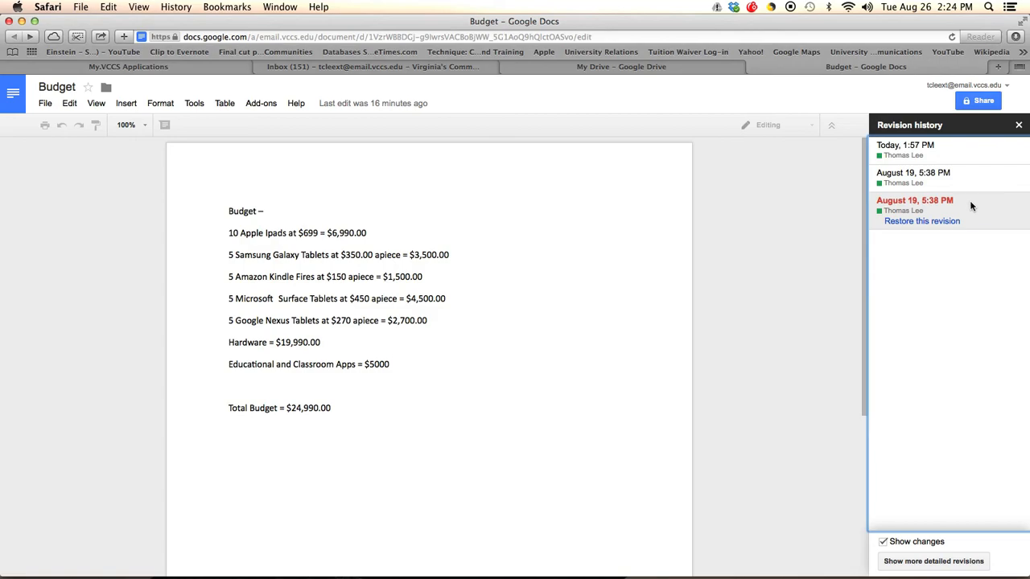
{"action": "left_click", "coordinate": [957, 179]}
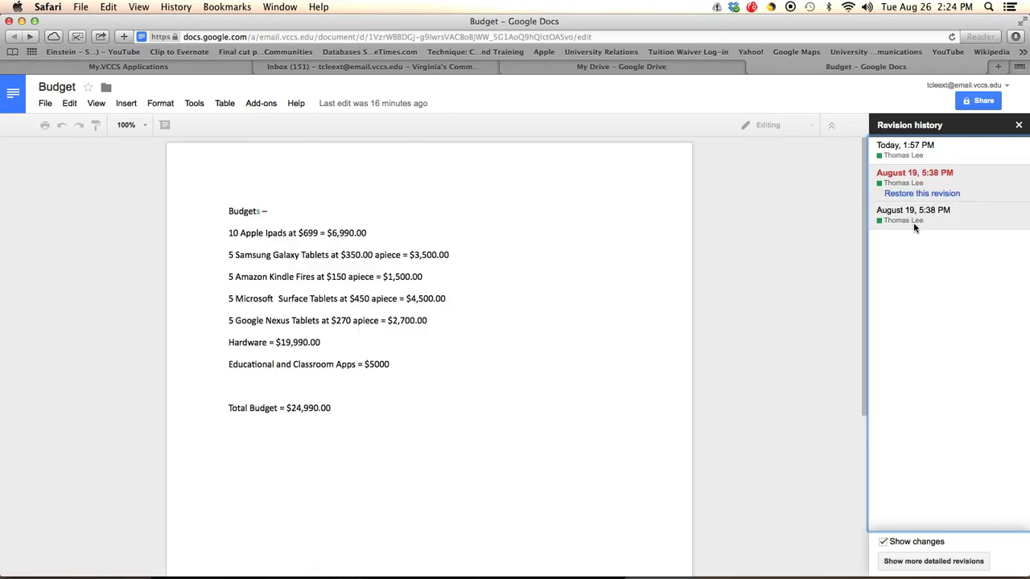
{"action": "left_click", "coordinate": [990, 221]}
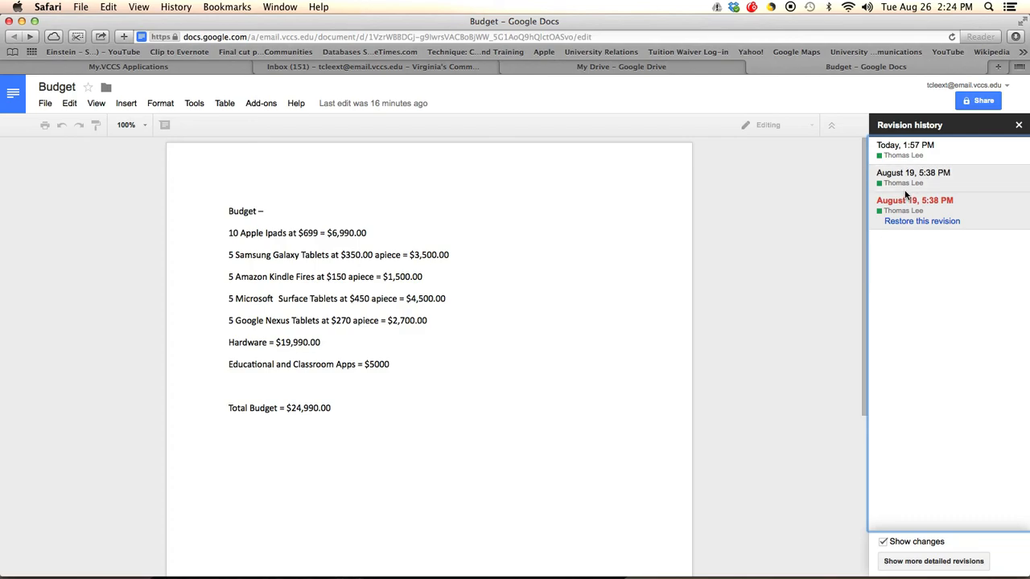
{"action": "left_click", "coordinate": [571, 66]}
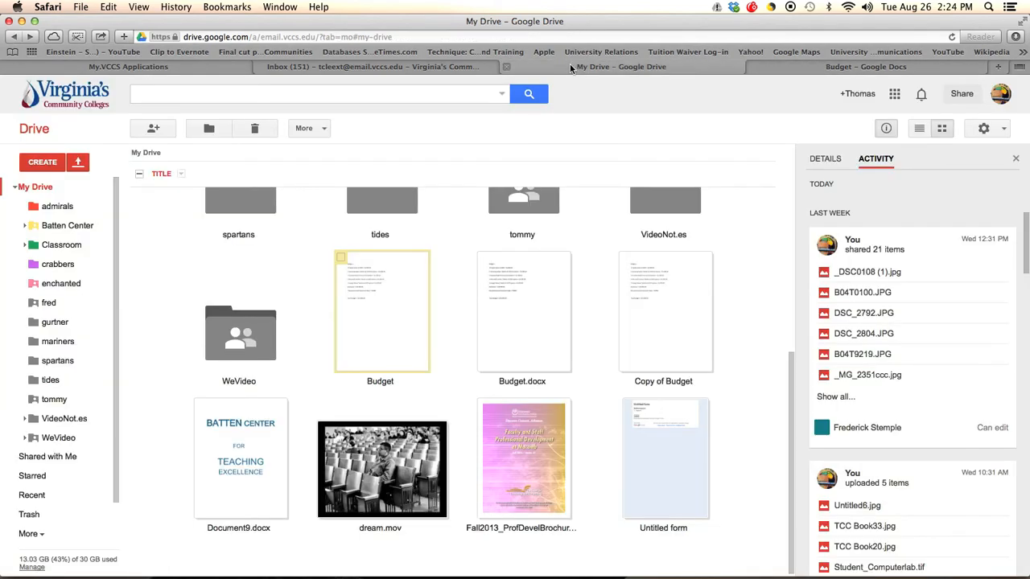